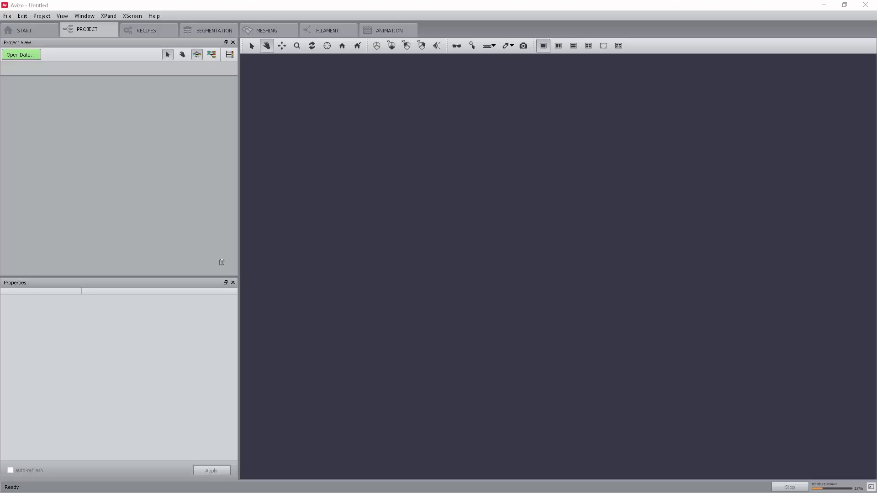
# Load data/tutorials/chocolate-bar.am, displayed as an Ortho Slice.
pyautogui.click(32, 53)
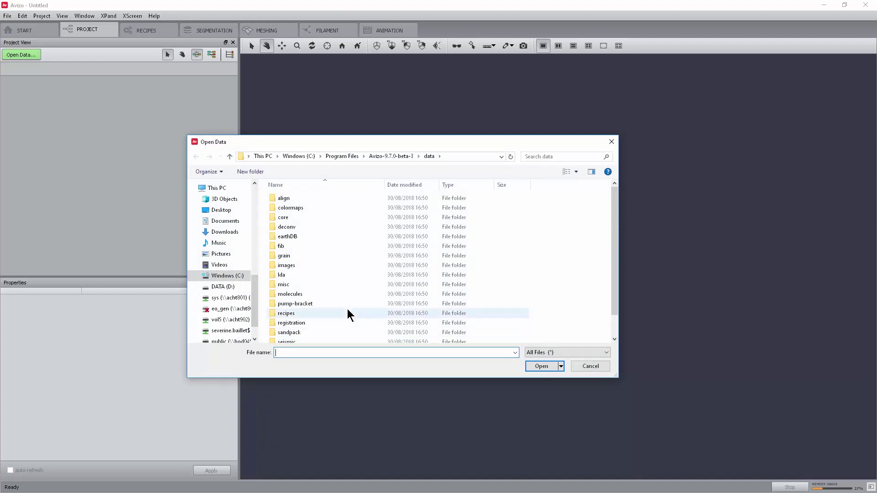
pyautogui.scroll(-1, 347, 309)
pyautogui.doubleClick(300, 335)
pyautogui.scroll(-5, 300, 334)
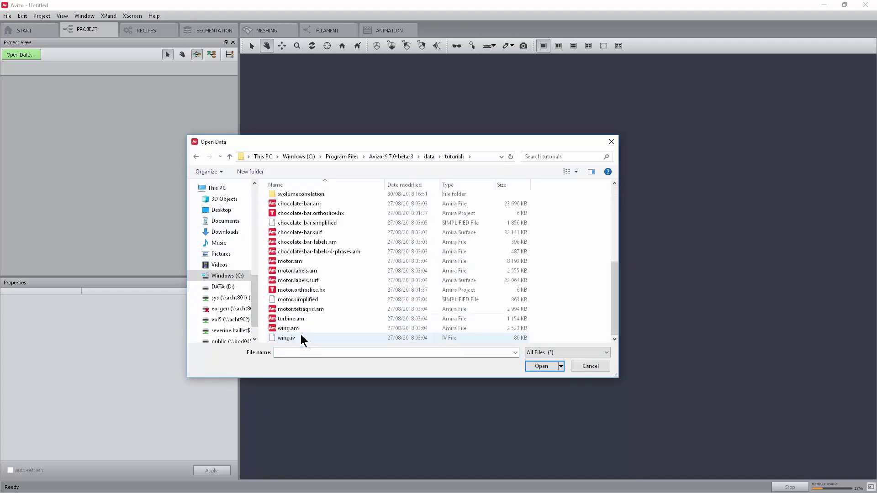
pyautogui.doubleClick(308, 205)
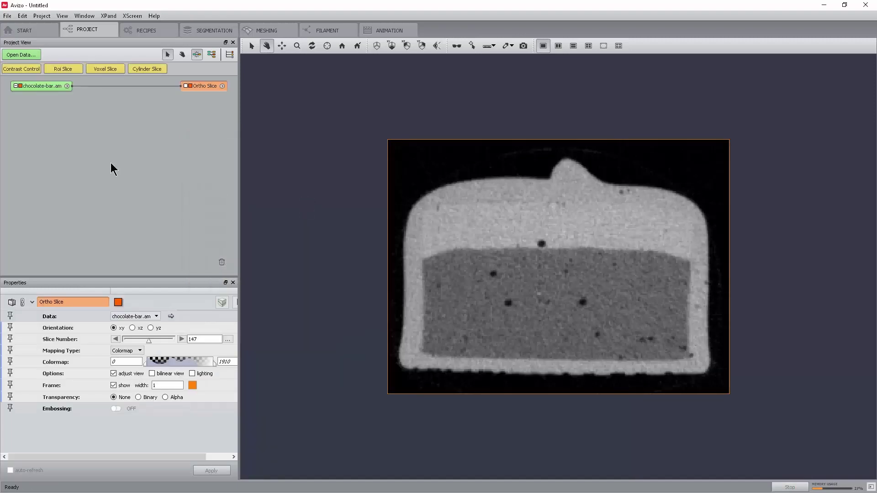
# Load tutorials/isp/chocolate-bar.nougat_invert.am into the project.
pyautogui.click(18, 54)
pyautogui.doubleClick(300, 256)
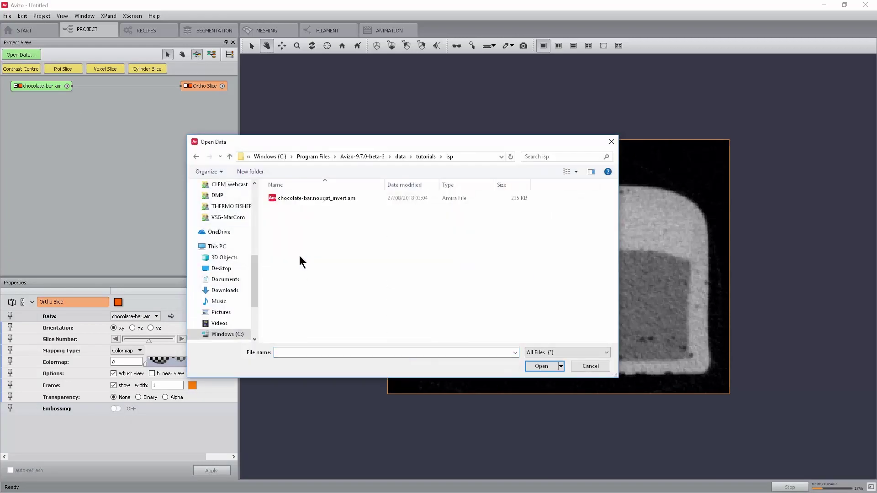
pyautogui.doubleClick(313, 199)
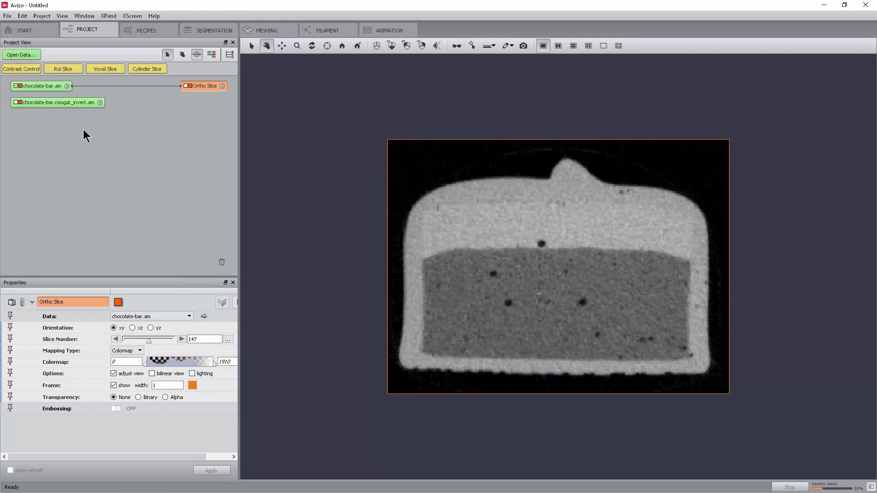
# Attach Image Stack Processing to chocolate-bar.am and place its node below the nougat dataset.
pyautogui.rightClick(59, 86)
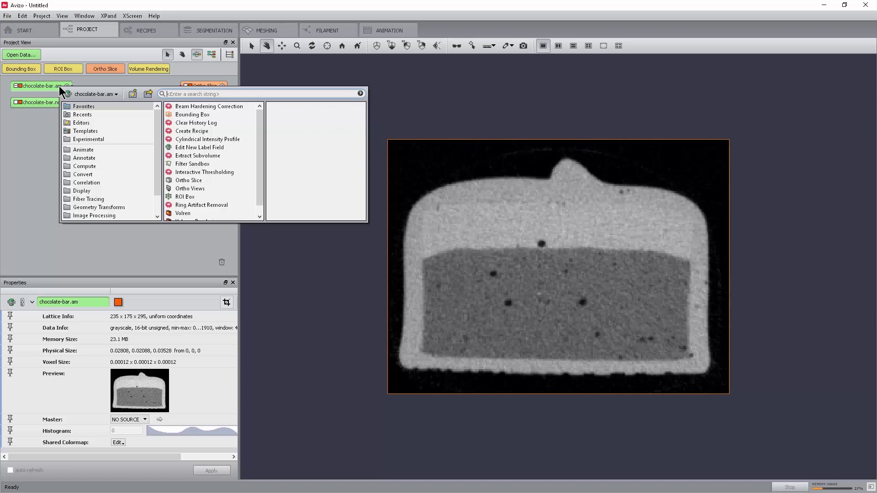
pyautogui.write('image sta')
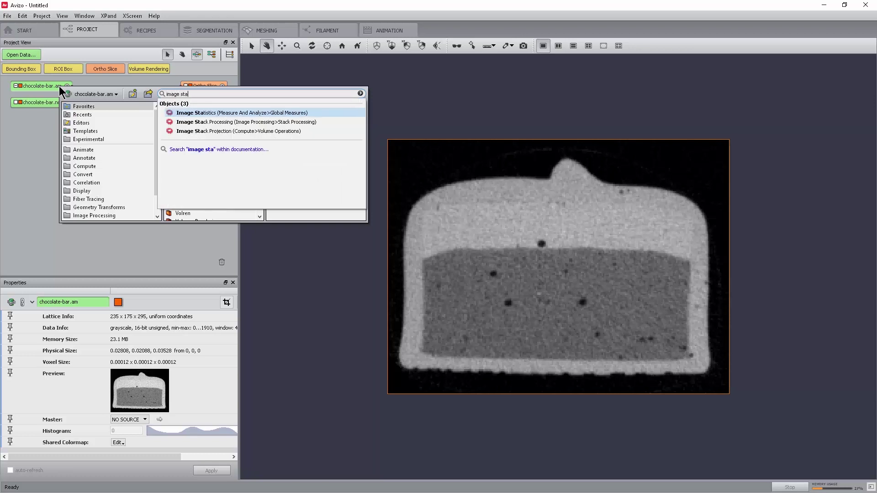
pyautogui.click(226, 121)
pyautogui.moveTo(106, 83); pyautogui.dragTo(71, 126)
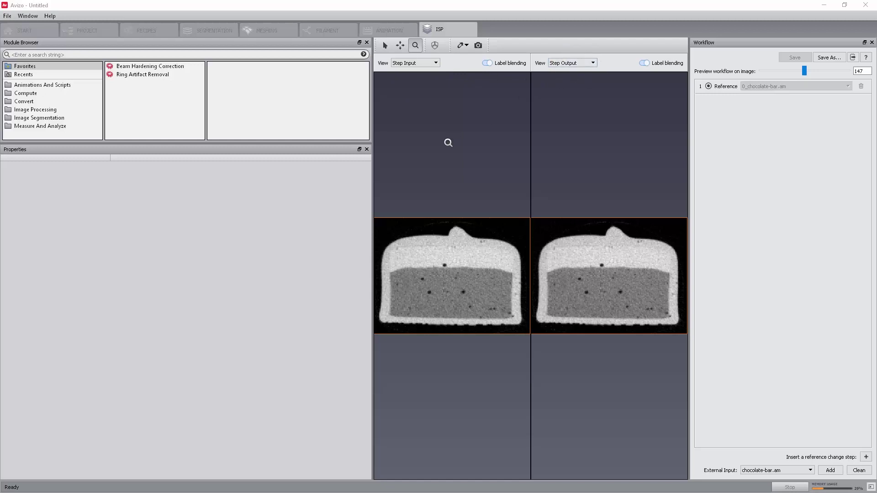
# Try zooming and panning the slice views and review both views' display options unchanged.
pyautogui.moveTo(434, 254)
pyautogui.mouseDown()
pyautogui.moveTo(438, 225)
pyautogui.moveTo(440, 251)
pyautogui.mouseUp()
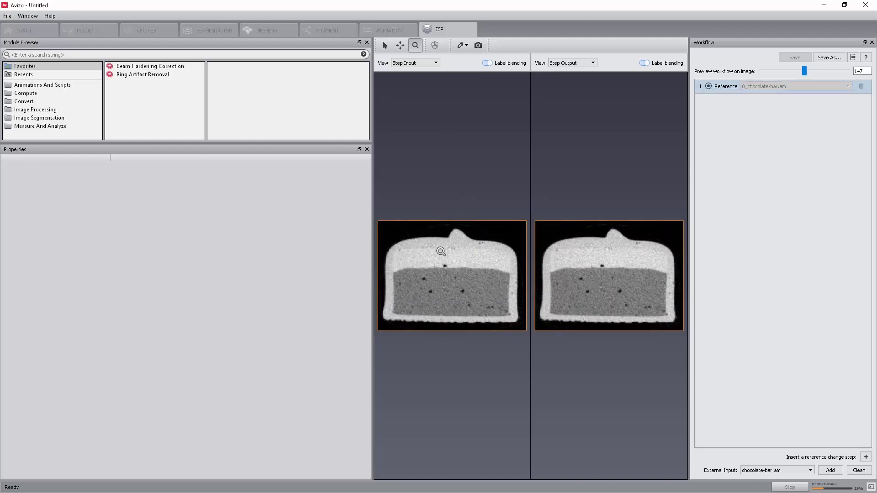
pyautogui.click(400, 46)
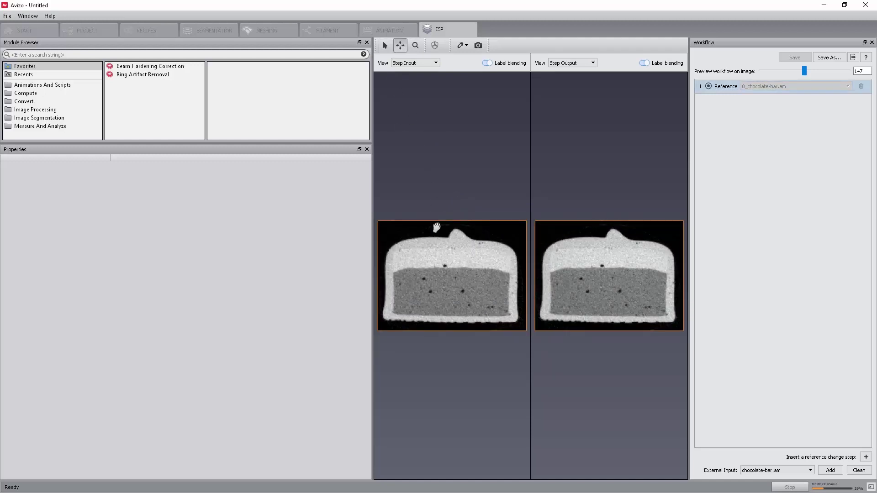
pyautogui.moveTo(440, 243); pyautogui.dragTo(443, 270)
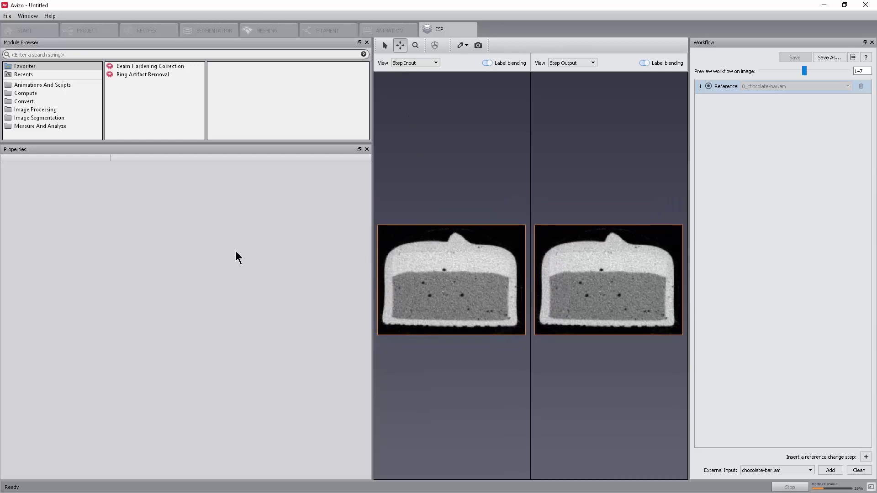
pyautogui.click(427, 63)
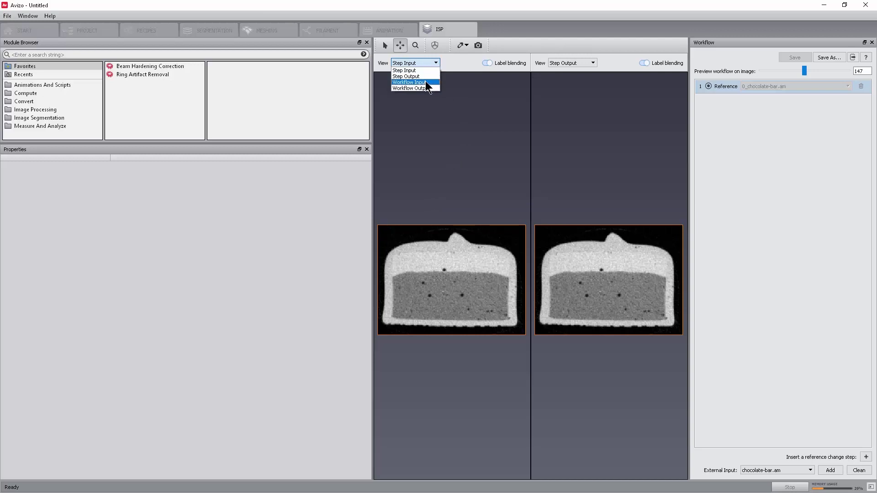
pyautogui.click(566, 63)
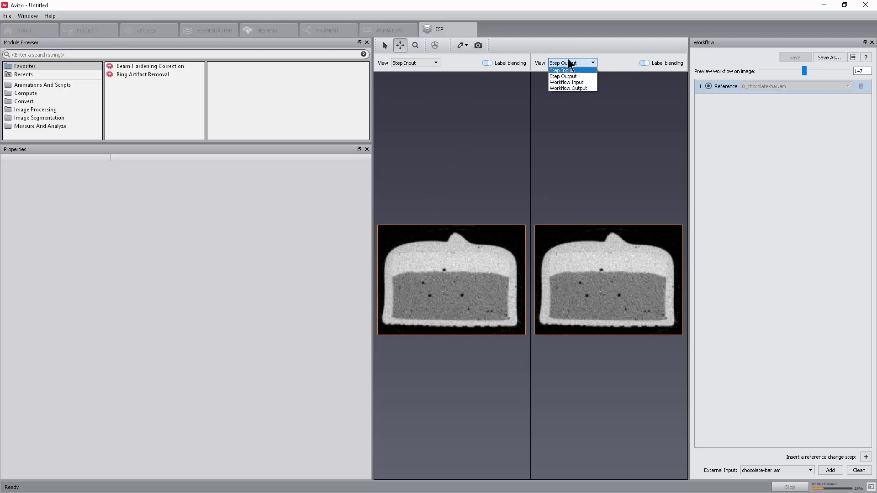
pyautogui.click(618, 56)
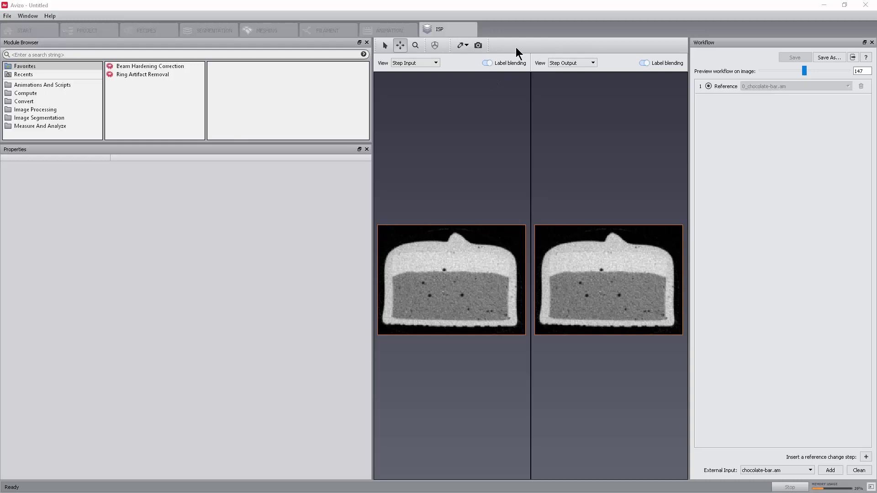
# Switch off label blending in both views and set the preview to Continuous update.
pyautogui.click(487, 64)
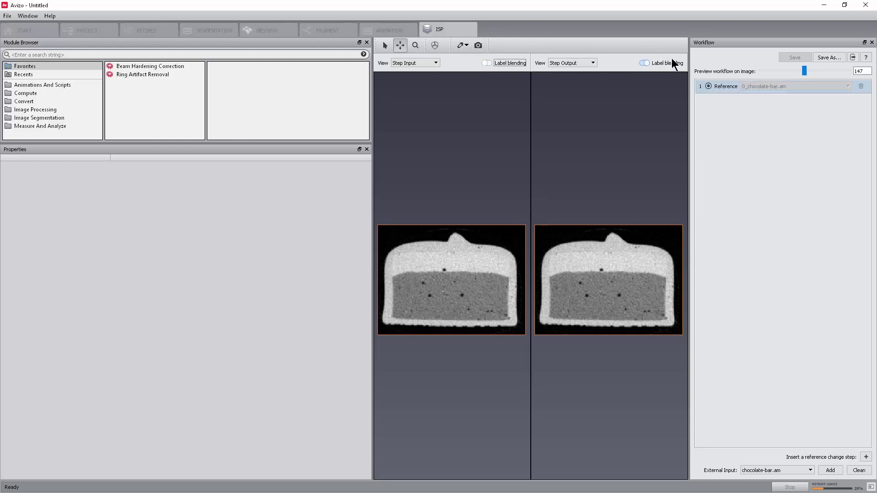
pyautogui.click(644, 63)
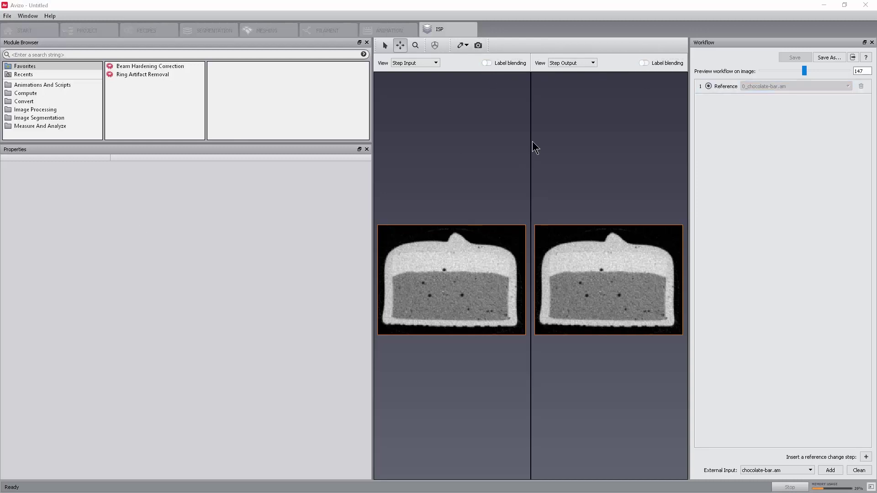
pyautogui.click(461, 45)
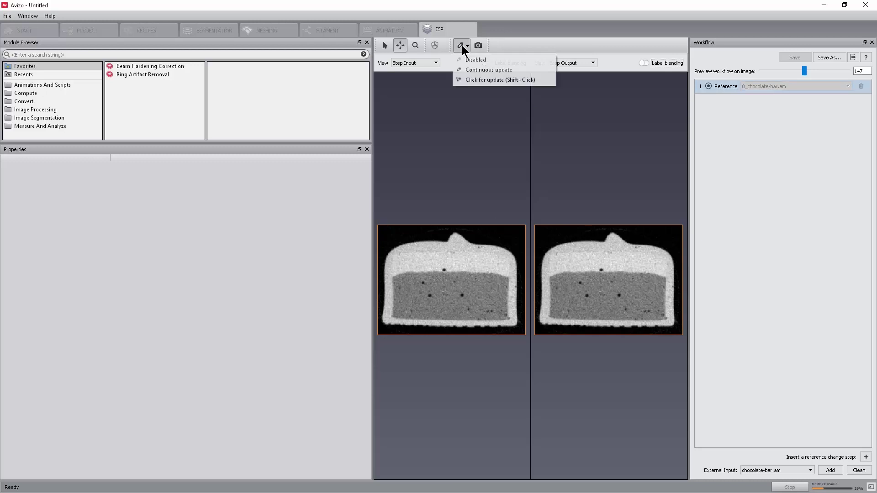
pyautogui.click(471, 69)
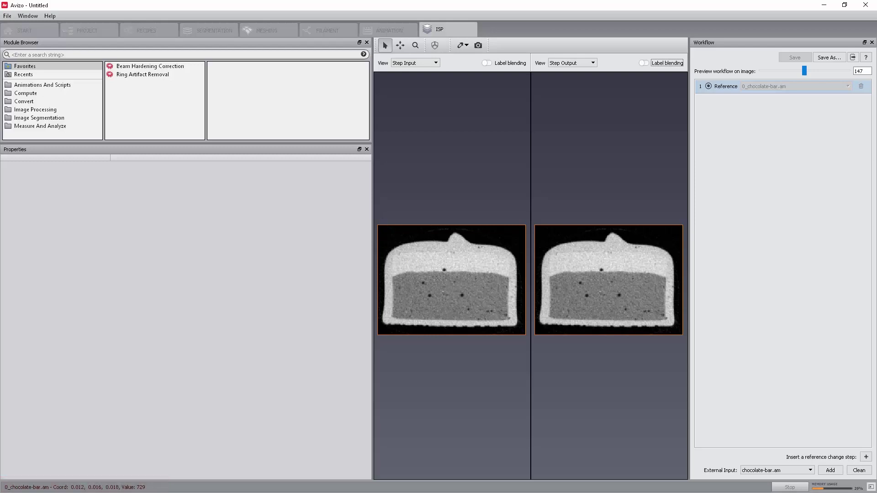
pyautogui.click(476, 46)
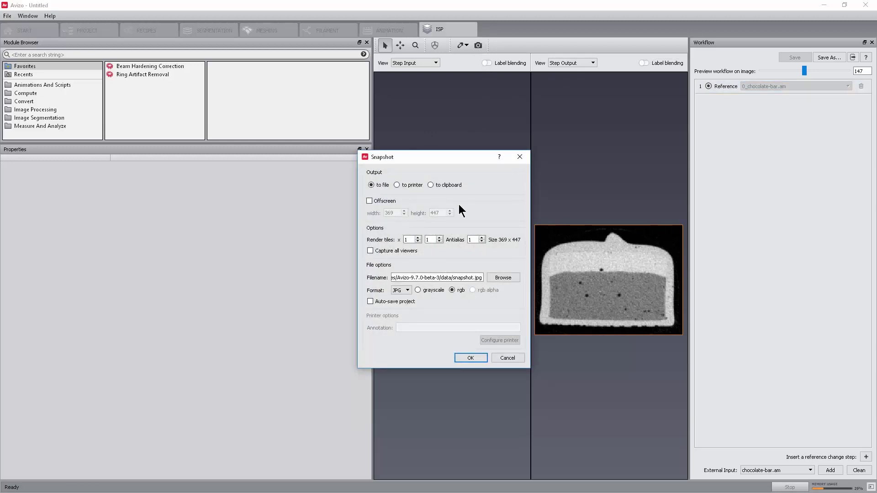
pyautogui.click(368, 250)
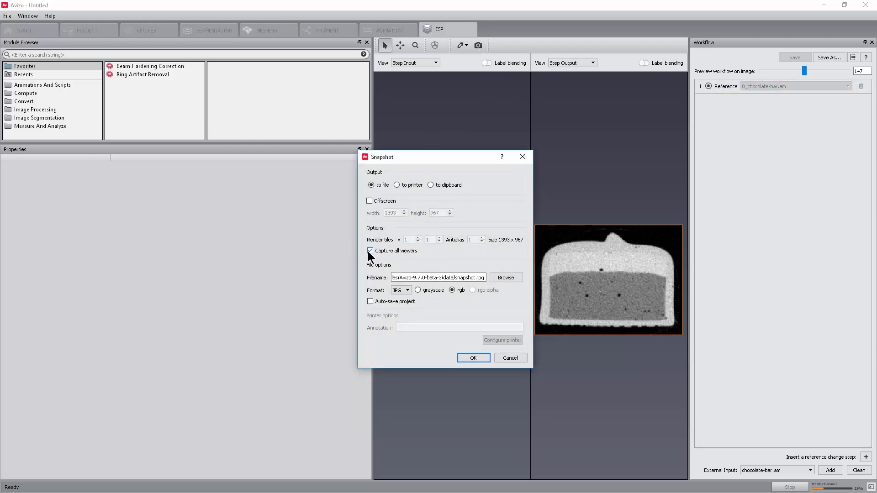
pyautogui.click(524, 359)
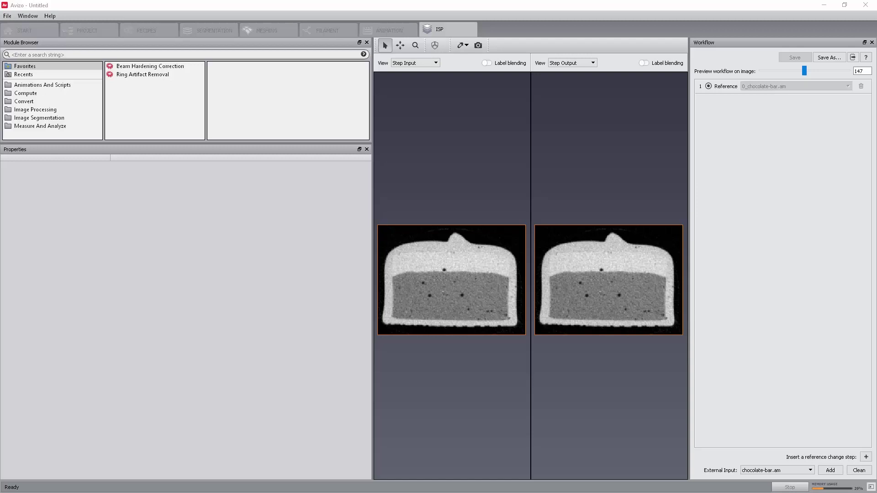
# Add a Convert Image Type step with scaling factor 0.1.
pyautogui.click(78, 54)
pyautogui.write('convert')
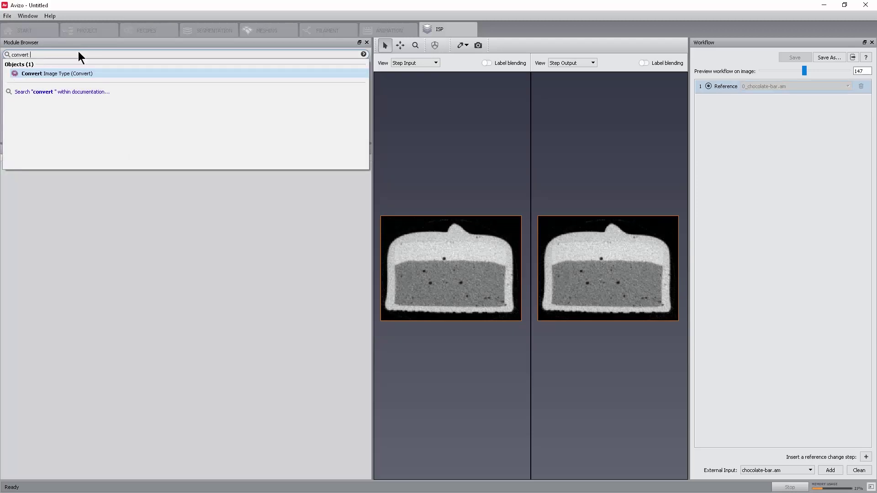
pyautogui.click(84, 72)
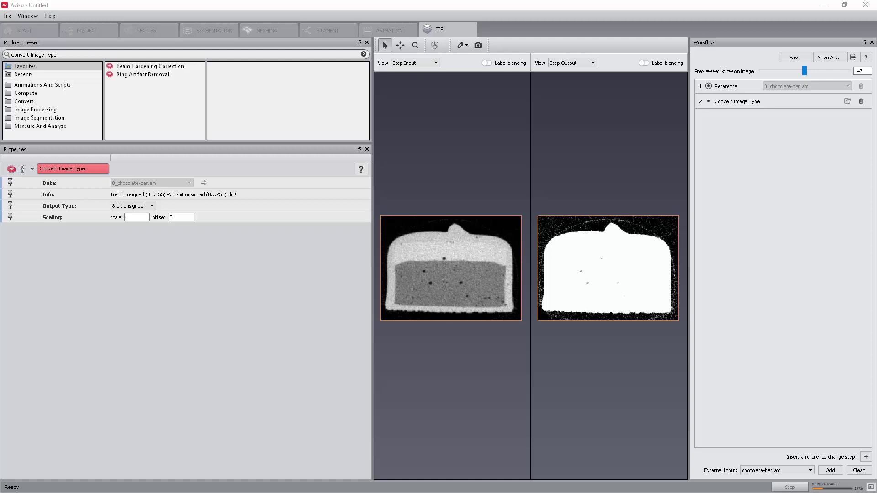
pyautogui.doubleClick(129, 217)
pyautogui.write('0.1')
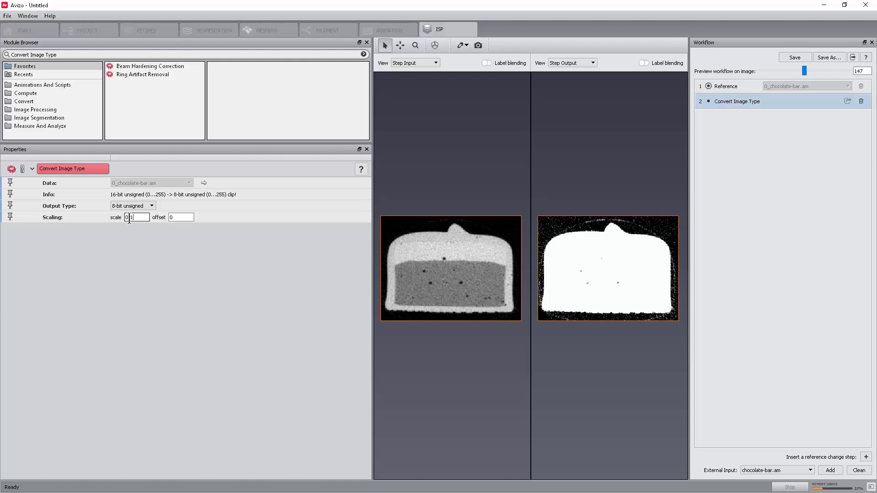
pyautogui.press('Return')
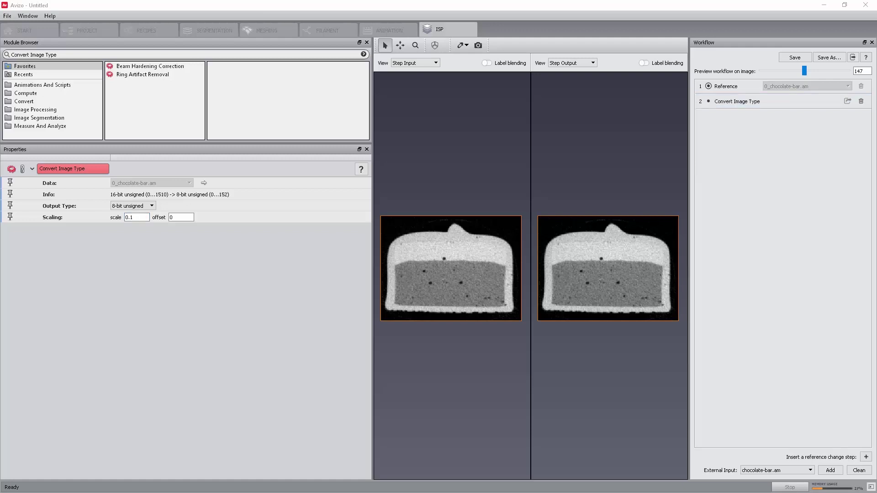
# Search the module list for 'threshol' to find Thresholding.
pyautogui.click(76, 55)
pyautogui.tripleClick(75, 54)
pyautogui.write('threshol')
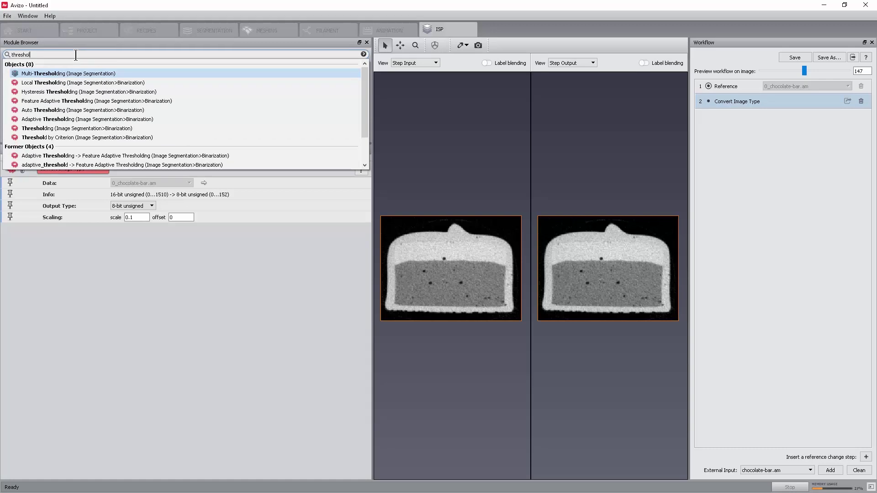
# Add a Thresholding step with intensity range 51–98.
pyautogui.click(75, 127)
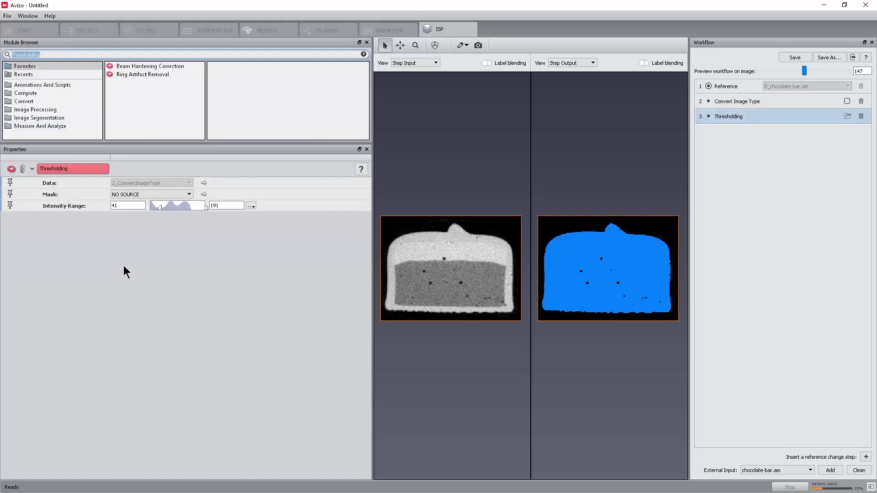
pyautogui.doubleClick(129, 205)
pyautogui.write('51')
pyautogui.press('Tab')
pyautogui.write('9')
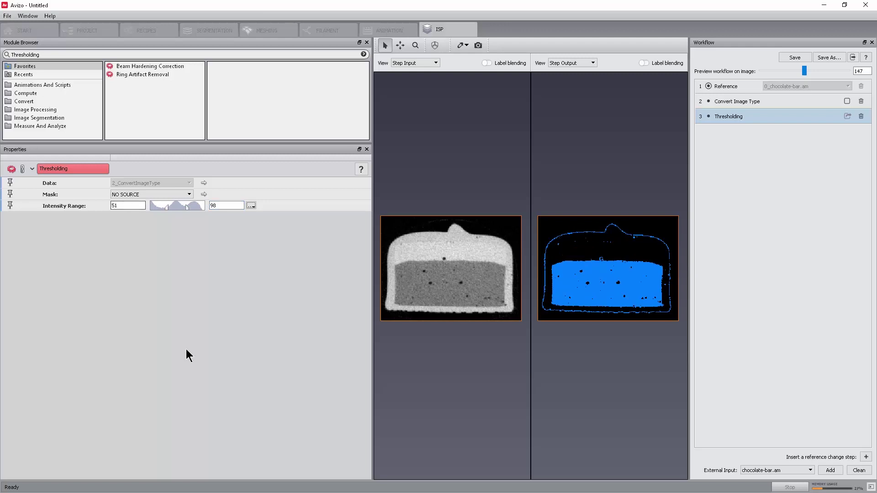
# Add an Erosion step with Disc type and size 1 px.
pyautogui.click(59, 54)
pyautogui.write('erosion')
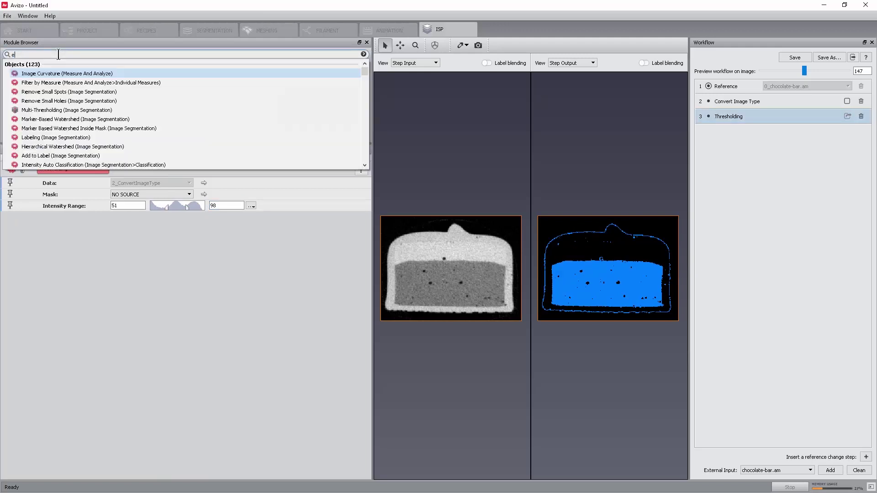
pyautogui.click(57, 92)
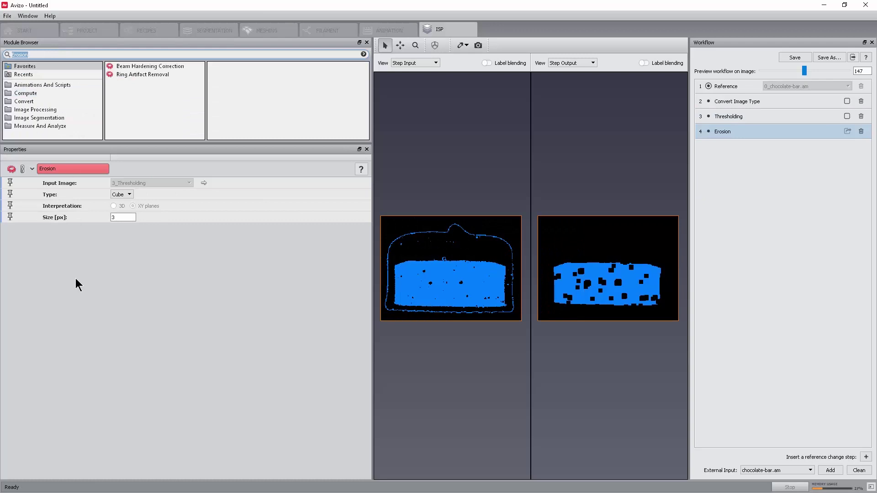
pyautogui.click(122, 194)
pyautogui.click(120, 208)
pyautogui.doubleClick(120, 217)
pyautogui.write('1')
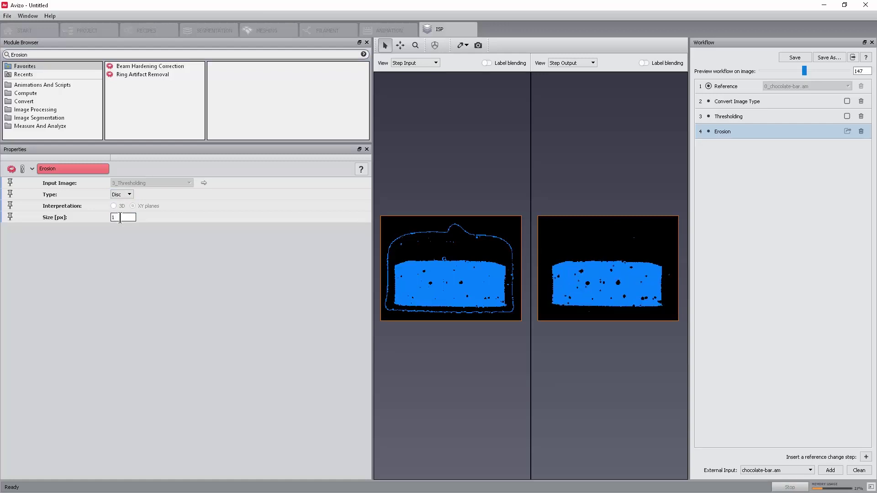
# Add a Remove Small Spots step with size 200.
pyautogui.click(78, 52)
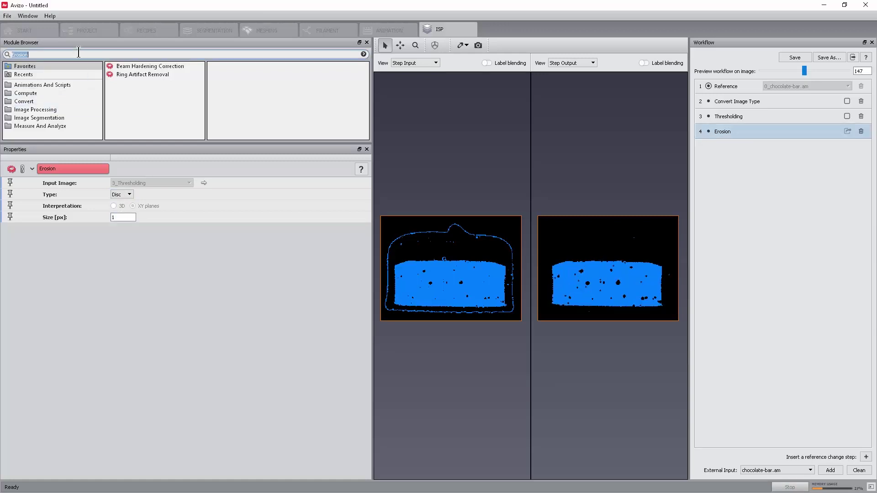
pyautogui.write('remove')
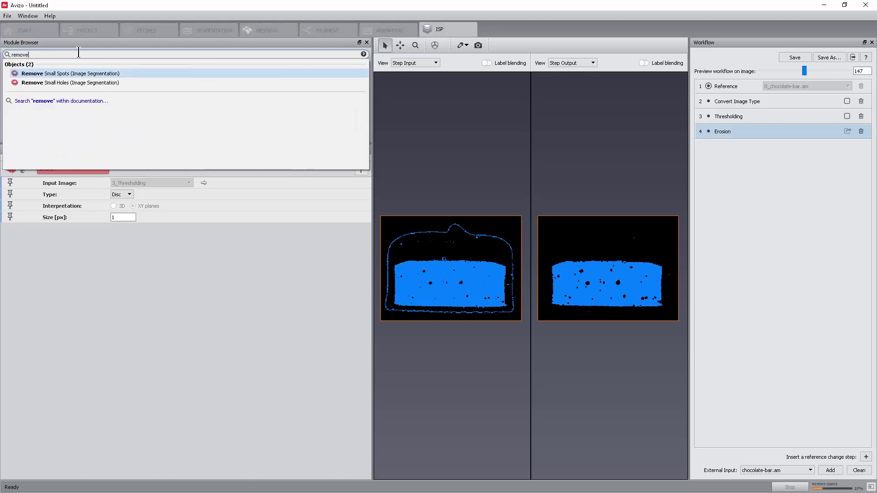
pyautogui.click(82, 74)
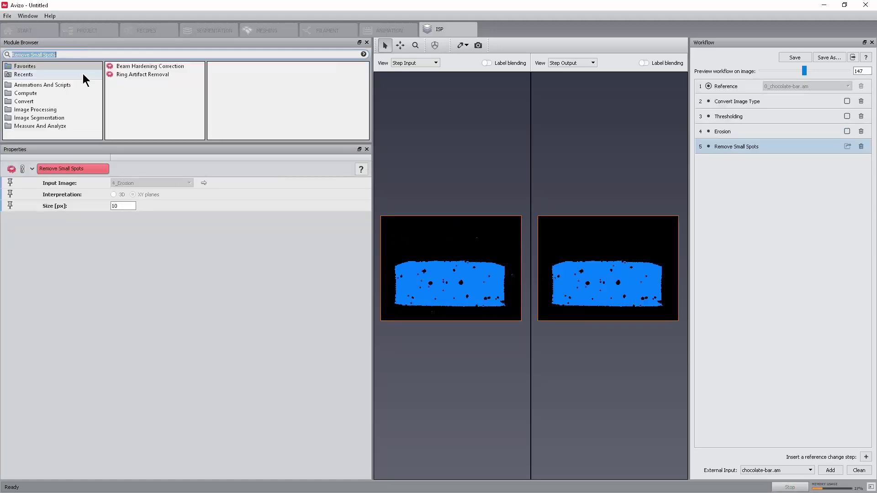
pyautogui.doubleClick(130, 205)
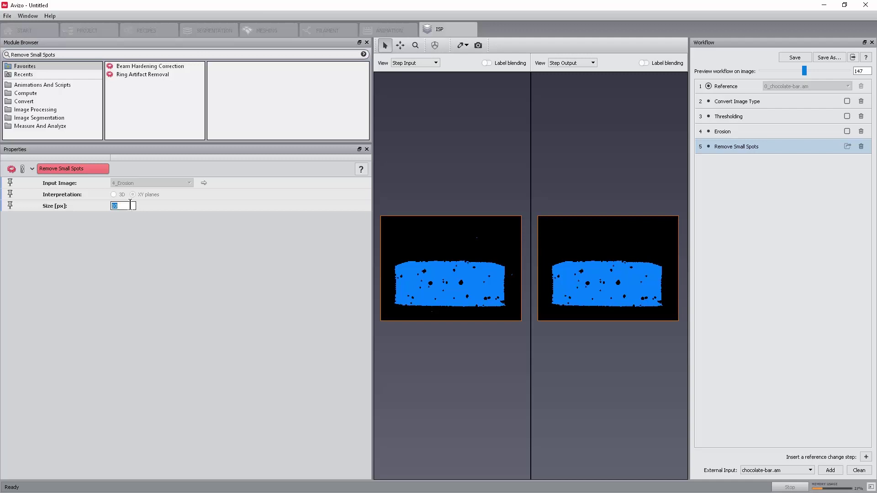
pyautogui.write('200')
pyautogui.press('Return')
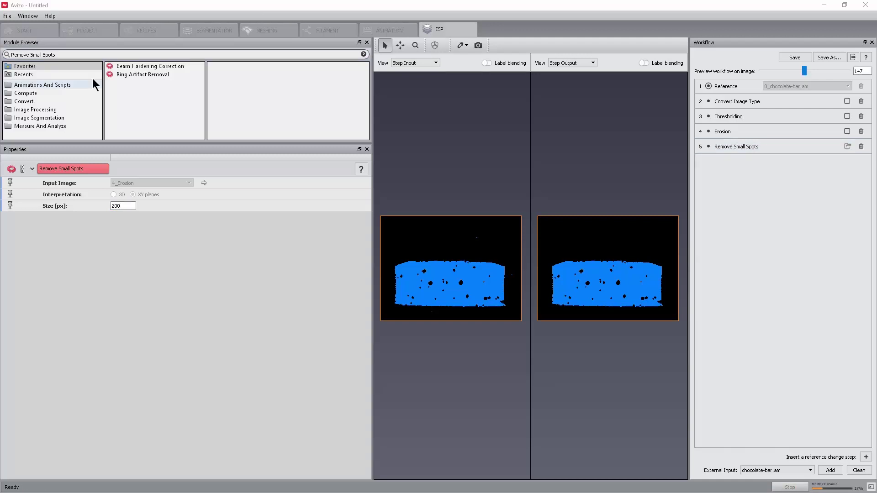
# Add a Dilation step with size 12 px.
pyautogui.tripleClick(75, 55)
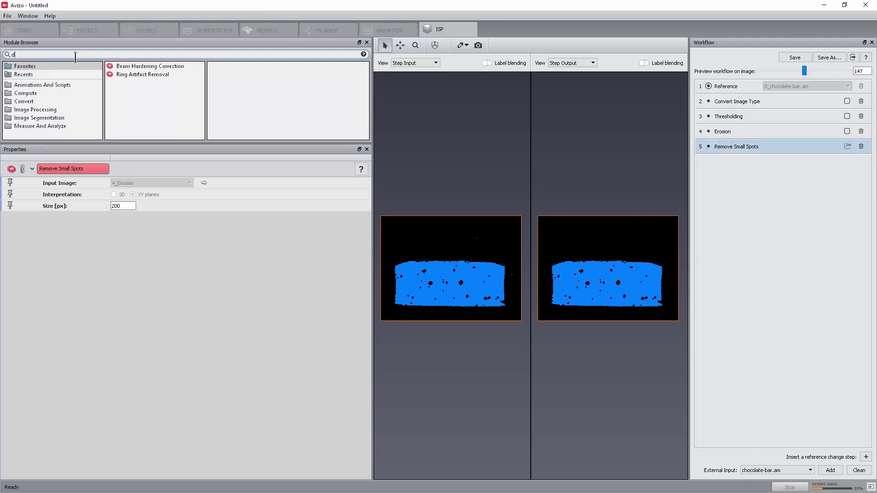
pyautogui.write('dilation')
pyautogui.press('Return')
pyautogui.doubleClick(126, 217)
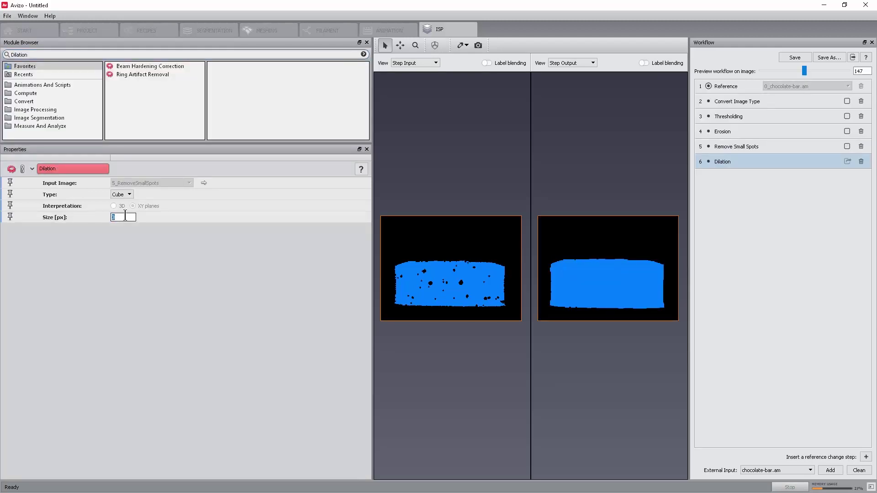
pyautogui.write('12')
pyautogui.press('Return')
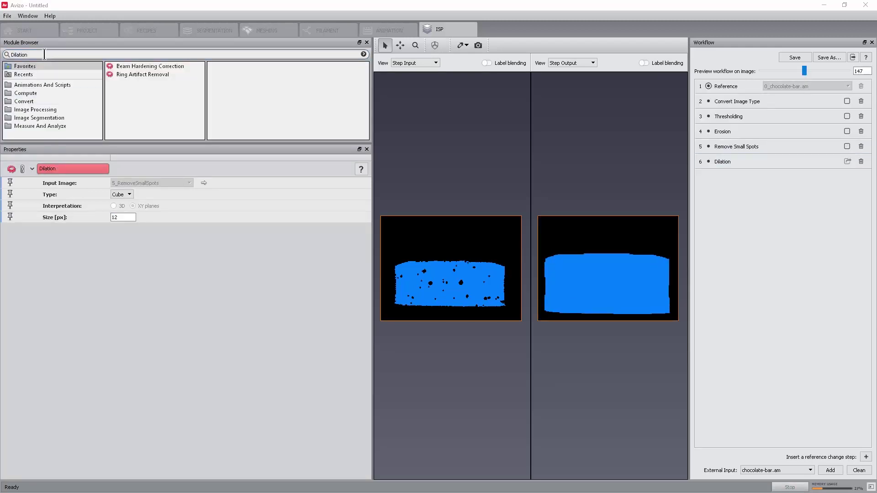
# Add a final Erosion step with size 9 px.
pyautogui.click(44, 54)
pyautogui.write('er')
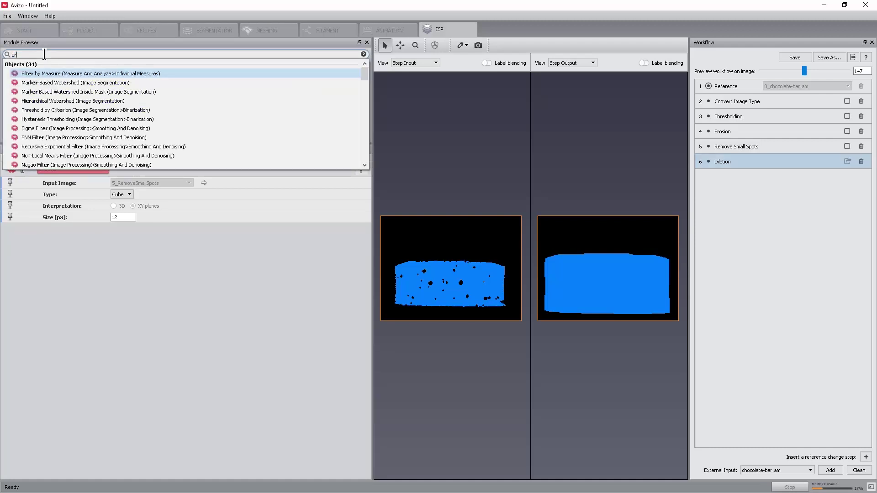
pyautogui.write('osion')
pyautogui.click(45, 87)
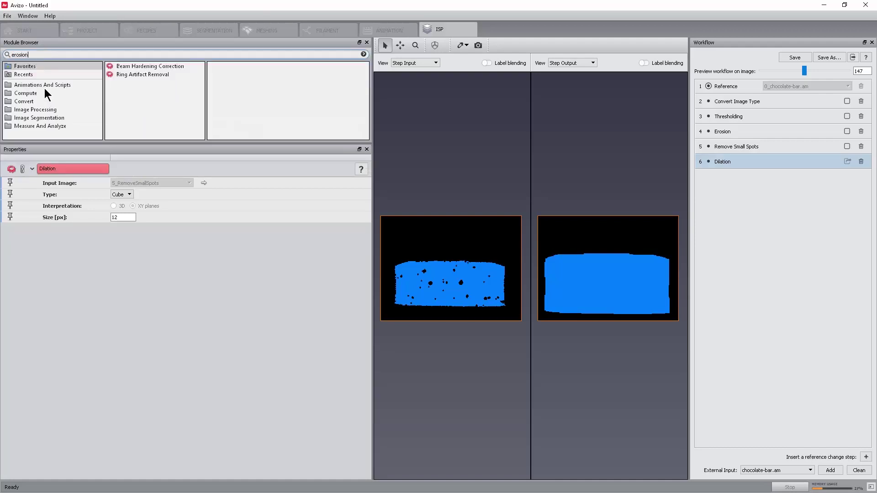
pyautogui.doubleClick(131, 217)
pyautogui.write('9')
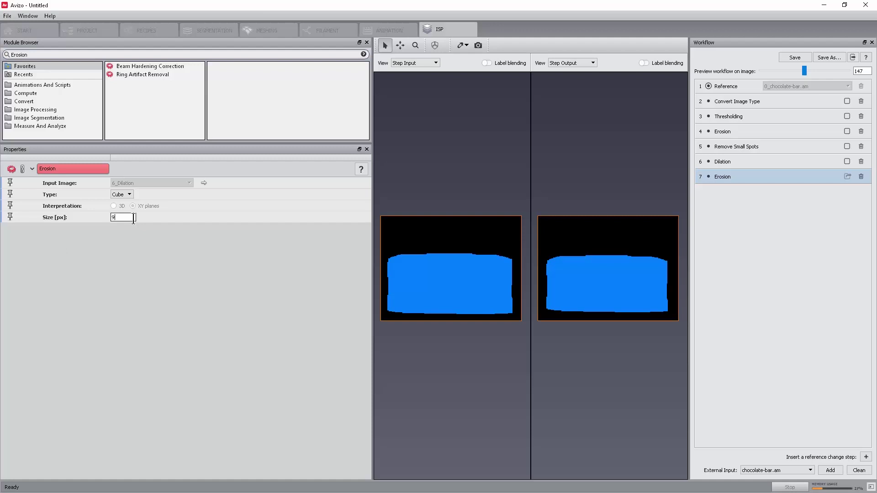
pyautogui.press('Return')
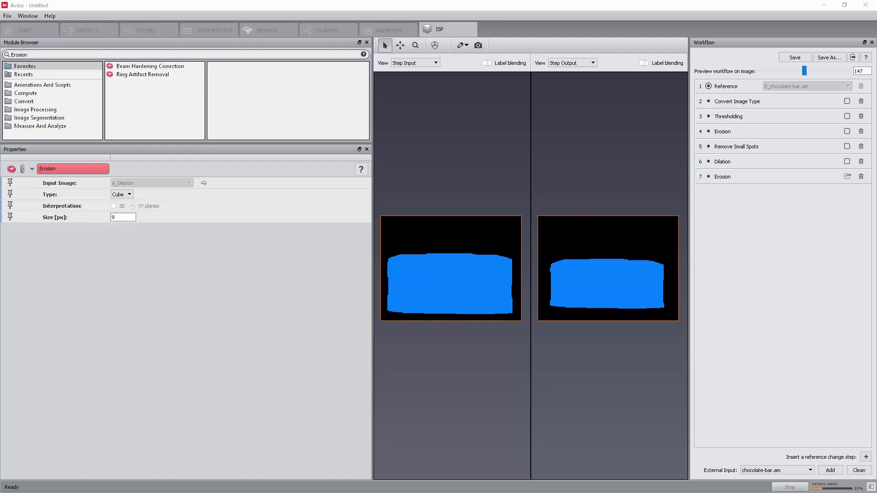